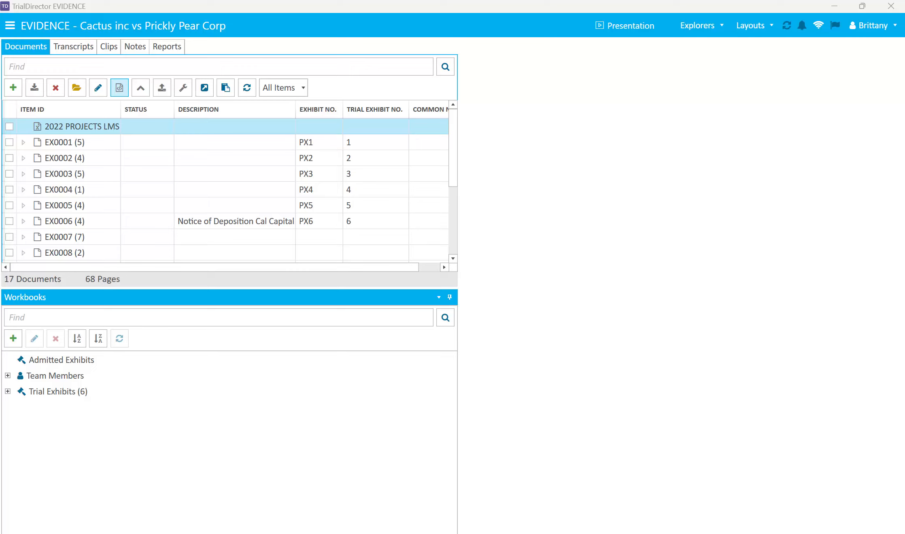
Load the CSV Import file from the sample data's Exhibits folder into the document metadata import.
{"action": "left_click", "coordinate": [119, 87]}
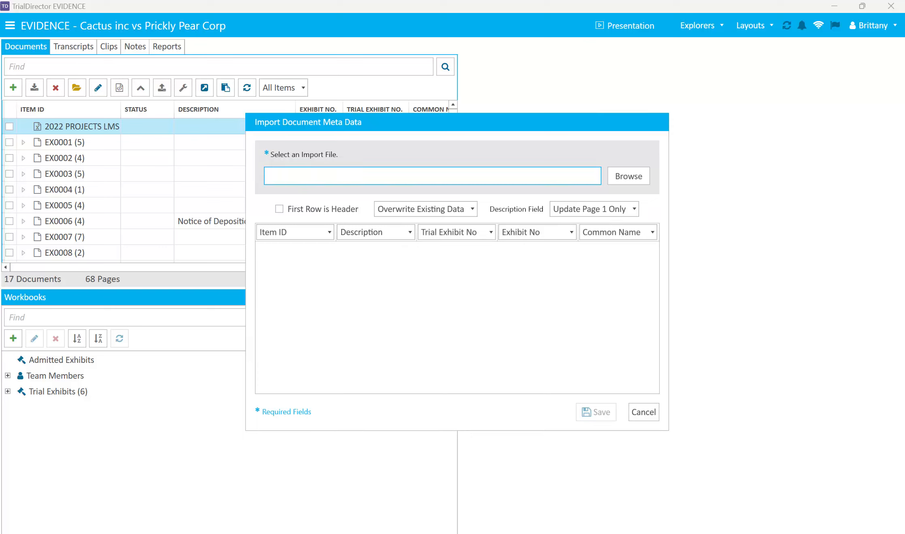
{"action": "left_click", "coordinate": [629, 177]}
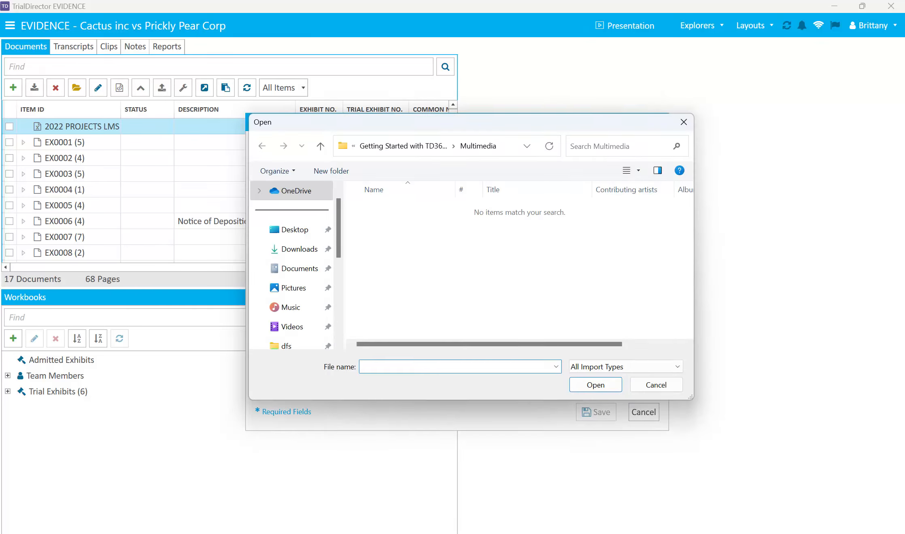
{"action": "left_click", "coordinate": [321, 147]}
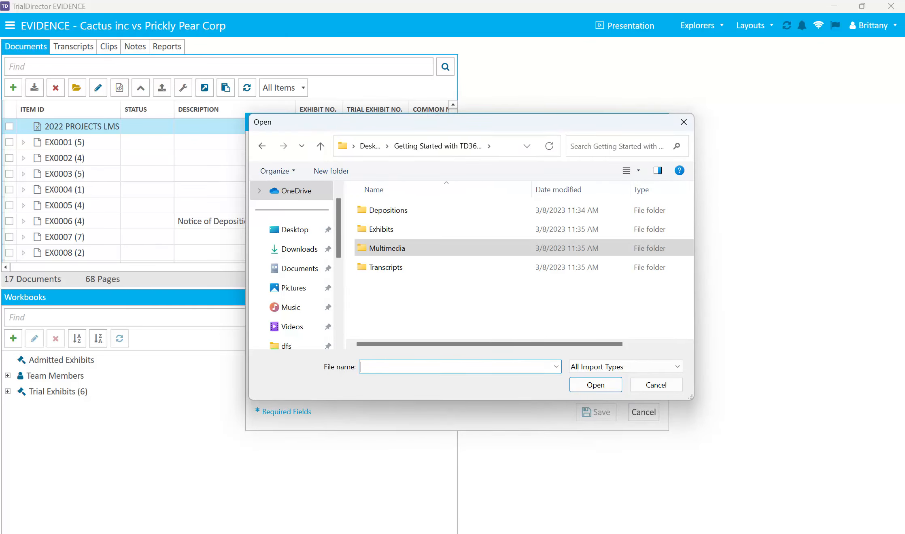
{"action": "left_click", "coordinate": [629, 176]}
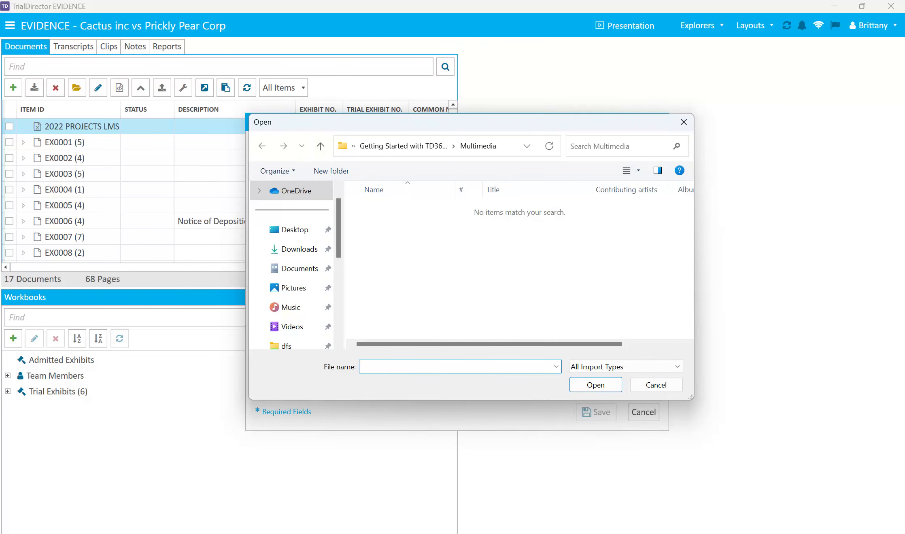
{"action": "left_click", "coordinate": [321, 146]}
{"action": "left_click", "coordinate": [381, 230]}
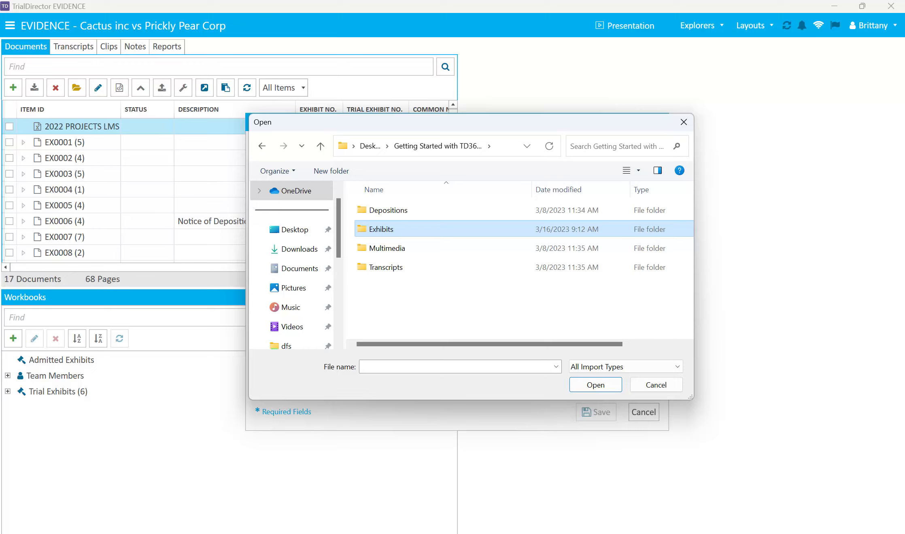
{"action": "key", "text": "Return"}
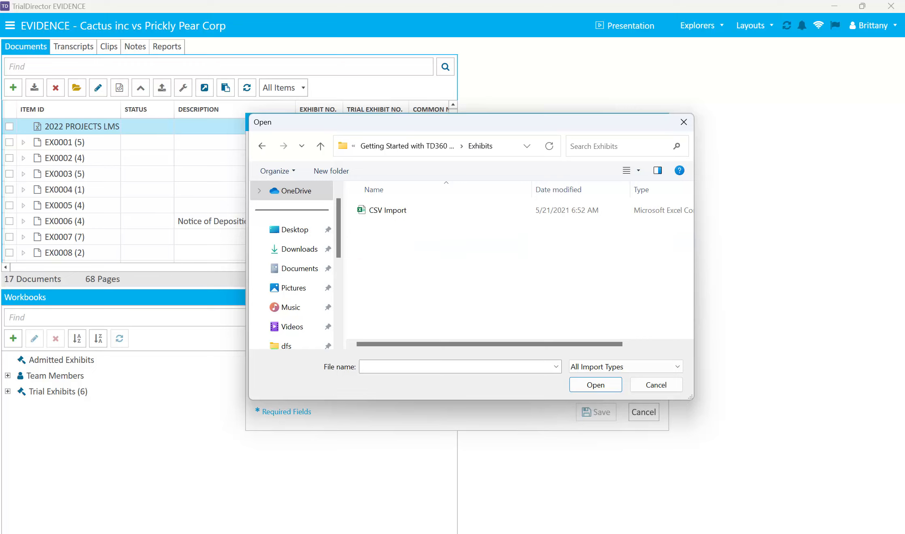
{"action": "left_click", "coordinate": [387, 210]}
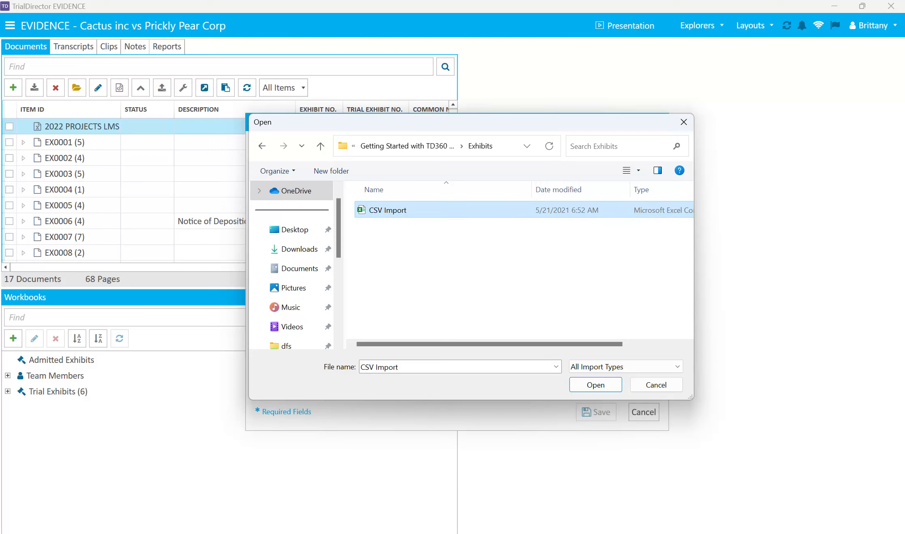
{"action": "key", "text": "Return"}
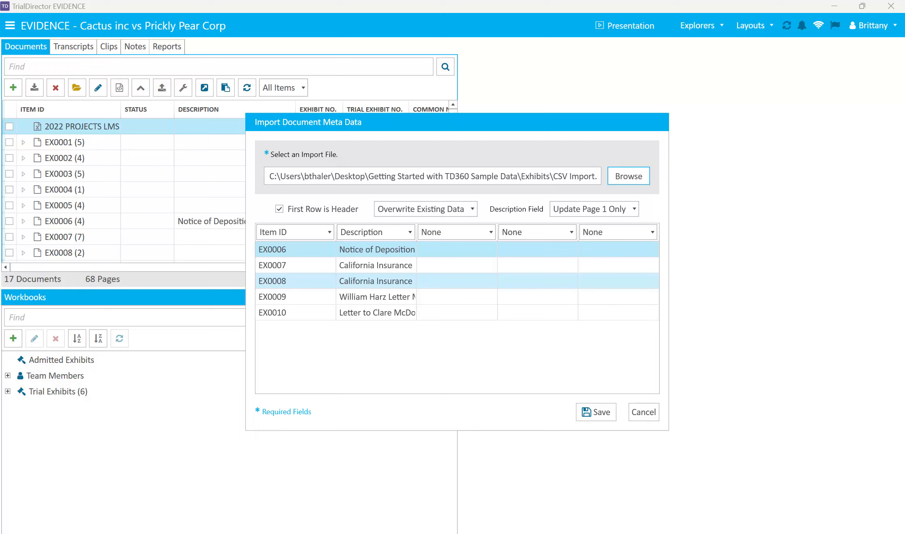
Examine the field mapping choices available for the import's Item ID and Description columns.
{"action": "left_click", "coordinate": [328, 232]}
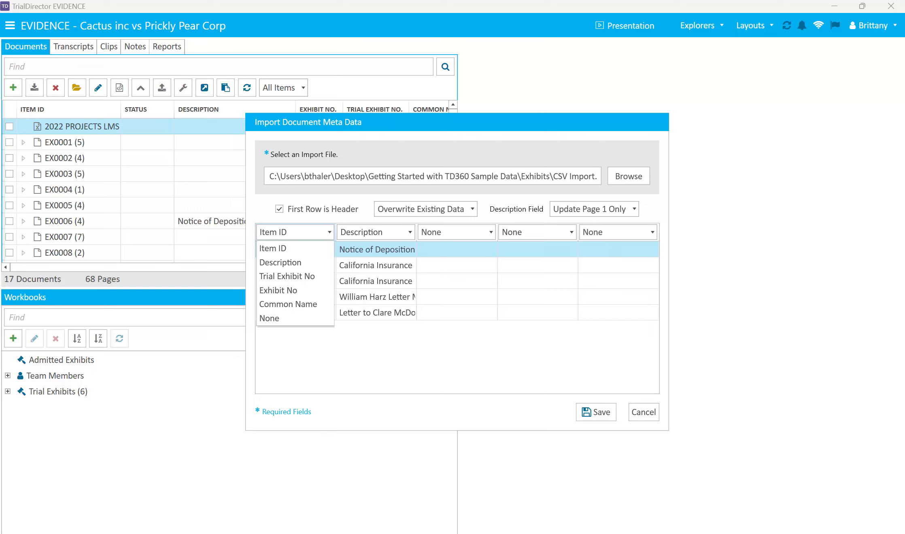
{"action": "left_click", "coordinate": [408, 232]}
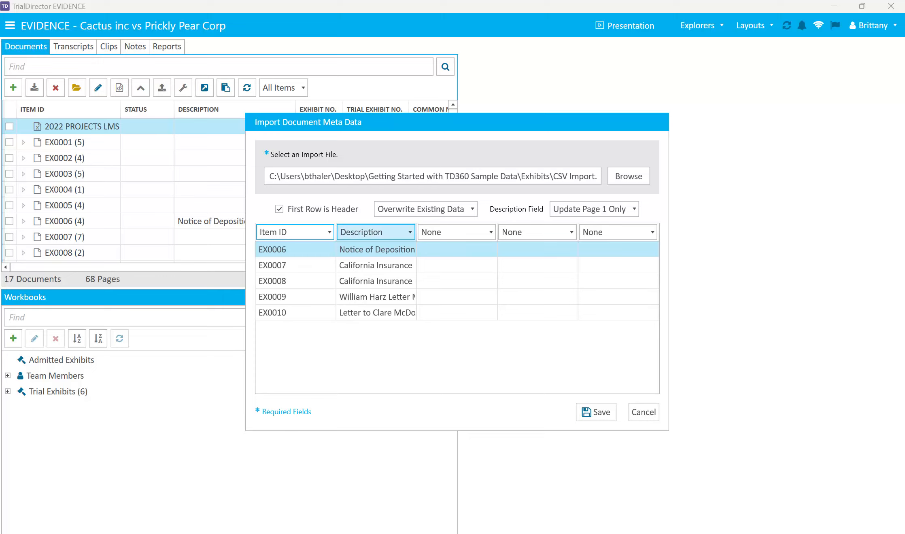
{"action": "left_click", "coordinate": [409, 233]}
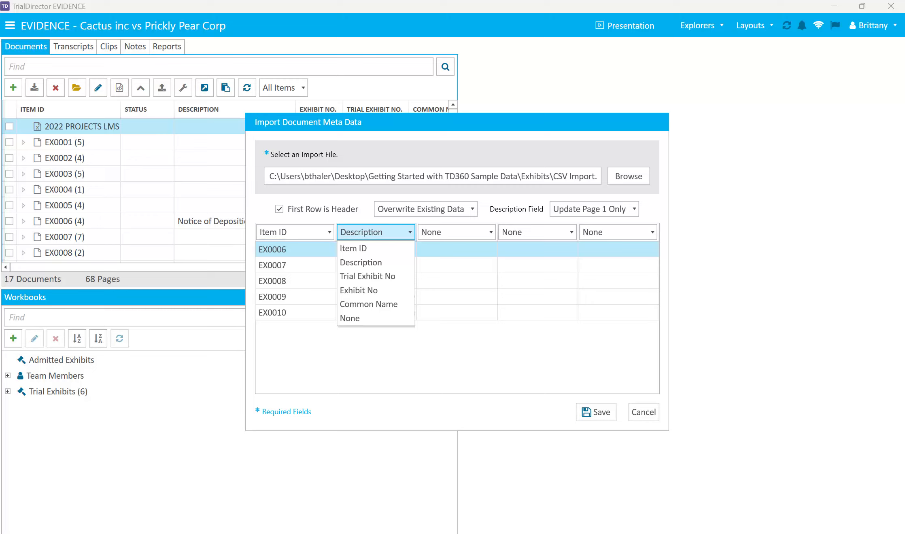
{"action": "left_click", "coordinate": [408, 232]}
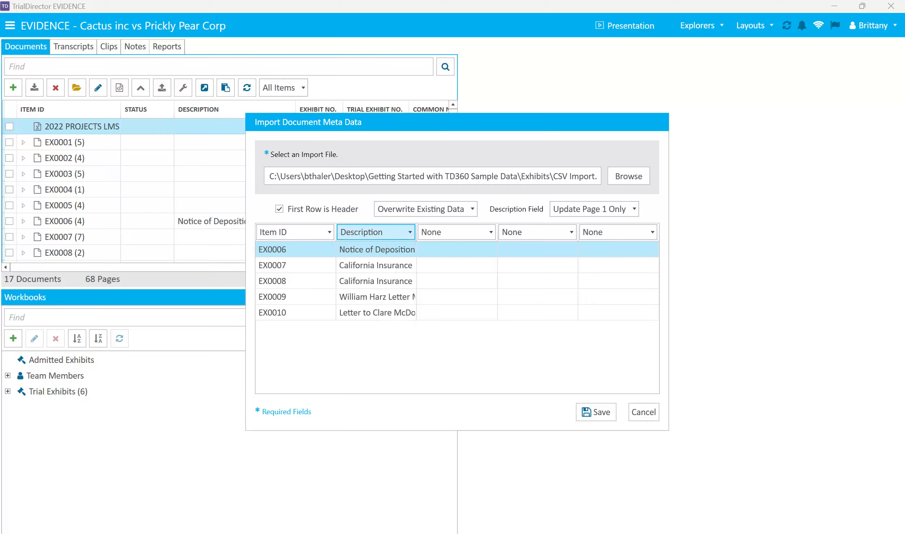
{"action": "left_click", "coordinate": [456, 232]}
Switch First Row is Header off and back on to compare how the import preview treats the header row.
{"action": "left_click", "coordinate": [280, 209]}
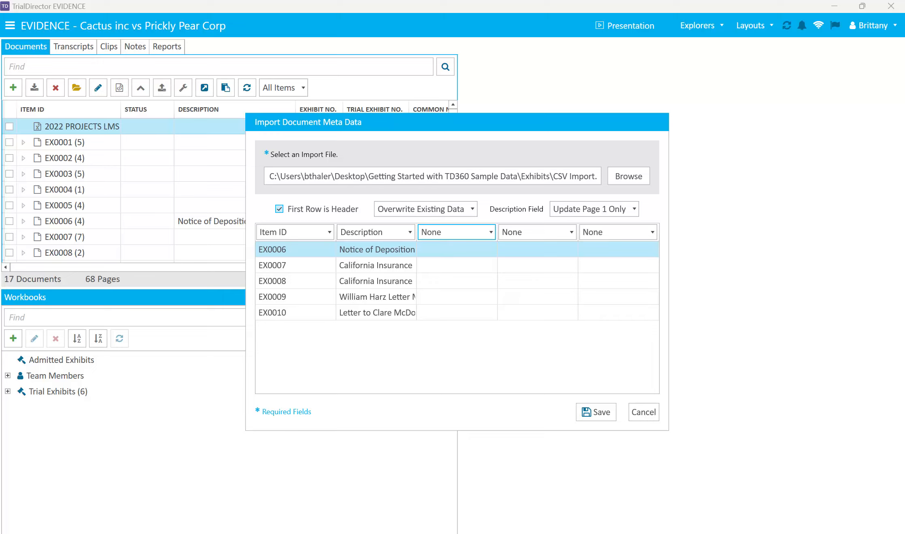
{"action": "left_click", "coordinate": [280, 209]}
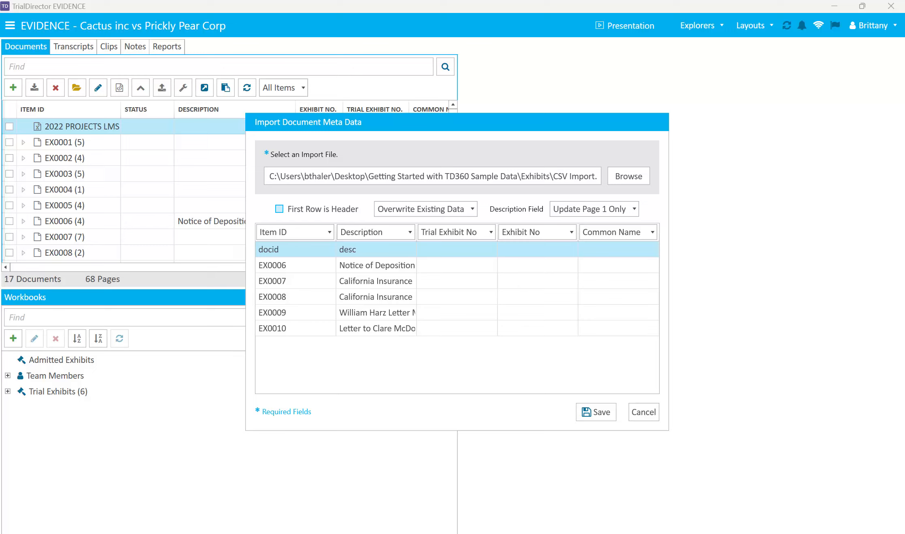
{"action": "left_click", "coordinate": [279, 209]}
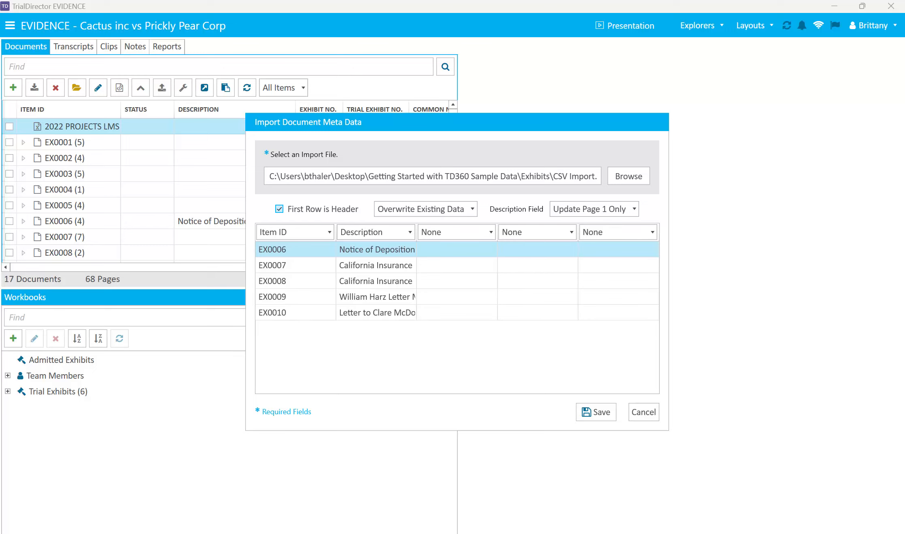
Keep Overwrite Existing Data, set the Description Field to Update Page 1 & Document, and run the metadata import.
{"action": "left_click", "coordinate": [426, 209]}
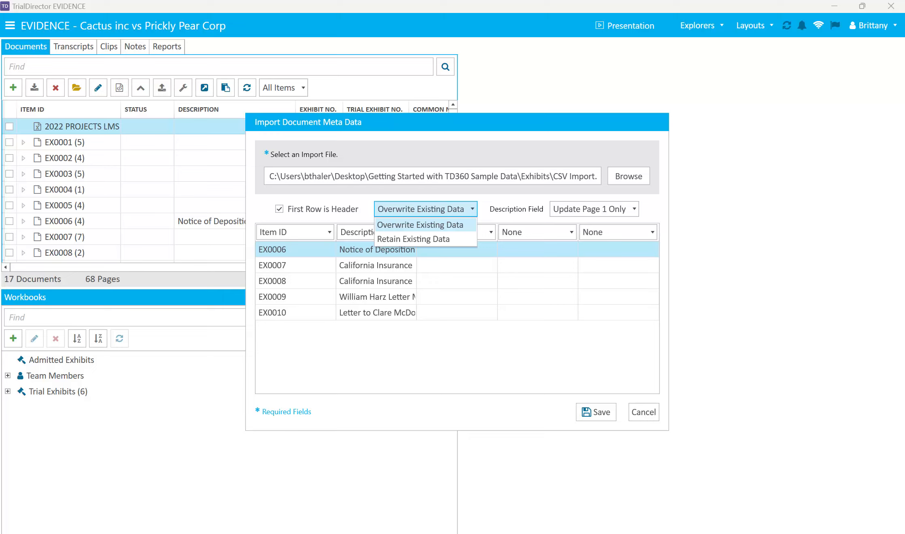
{"action": "key", "text": "Escape"}
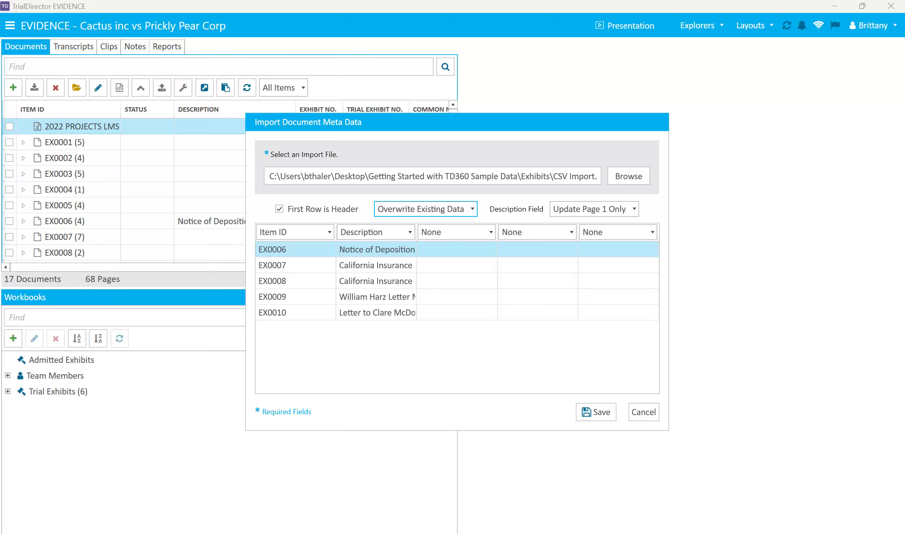
{"action": "left_click", "coordinate": [634, 209]}
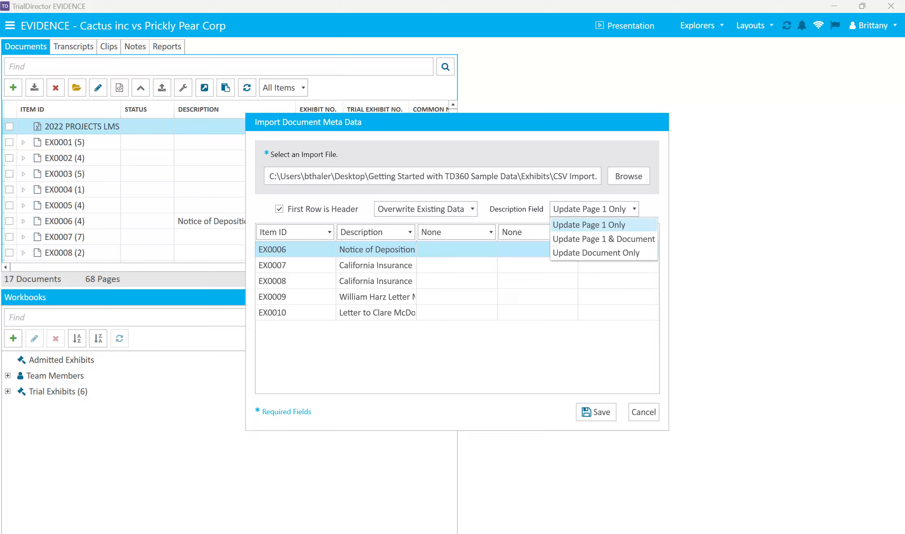
{"action": "left_click", "coordinate": [604, 239]}
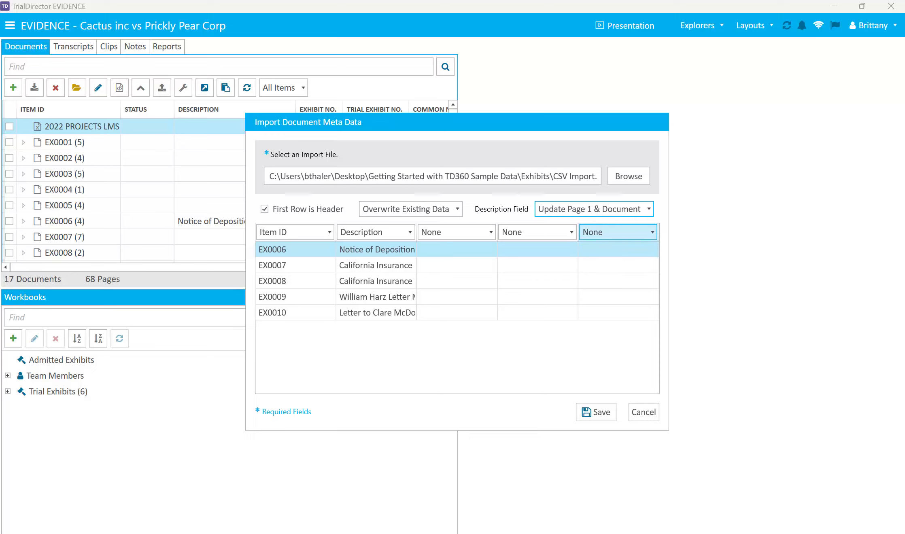
{"action": "left_click", "coordinate": [596, 413]}
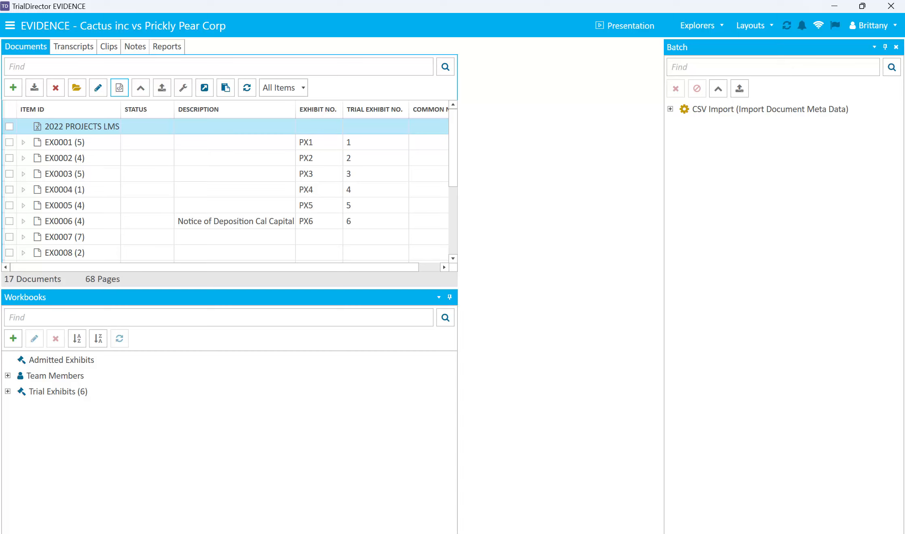
Check the CSV Import batch job, close the batch list, and review the descriptions of documents EX0006 through EX0010.
{"action": "left_click", "coordinate": [670, 109]}
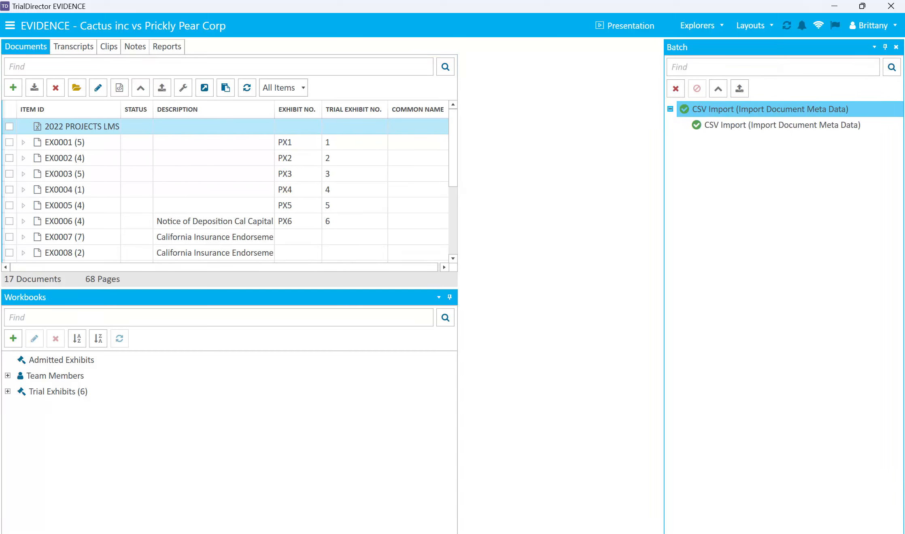
{"action": "left_click", "coordinate": [897, 47]}
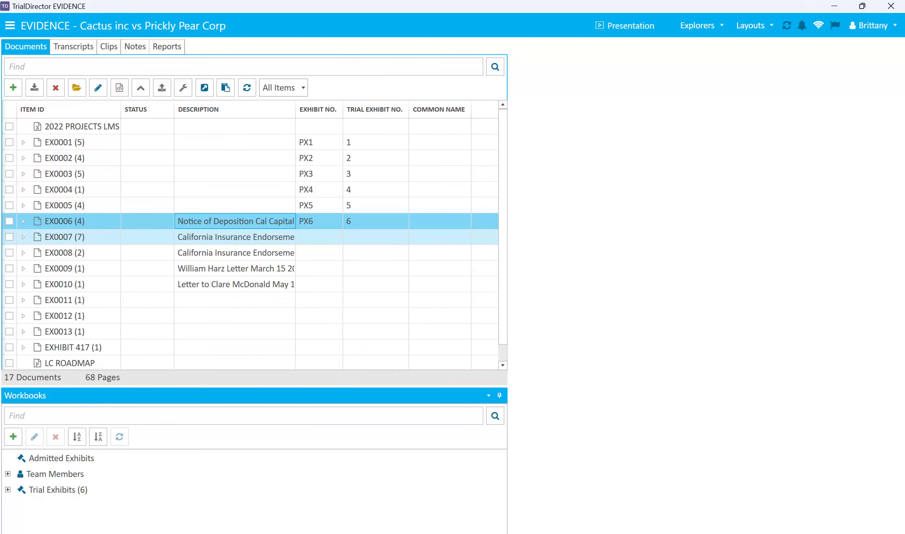
{"action": "left_click", "coordinate": [23, 221]}
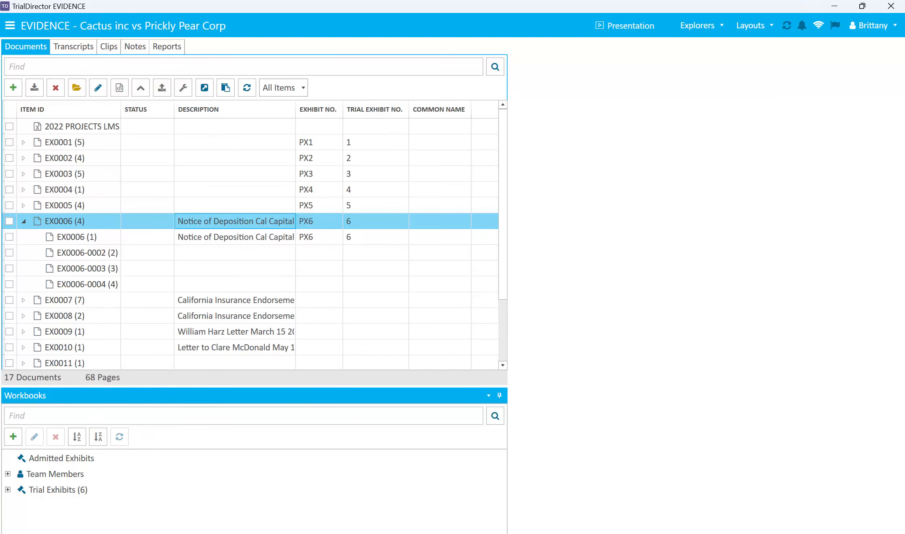
{"action": "left_click", "coordinate": [23, 222]}
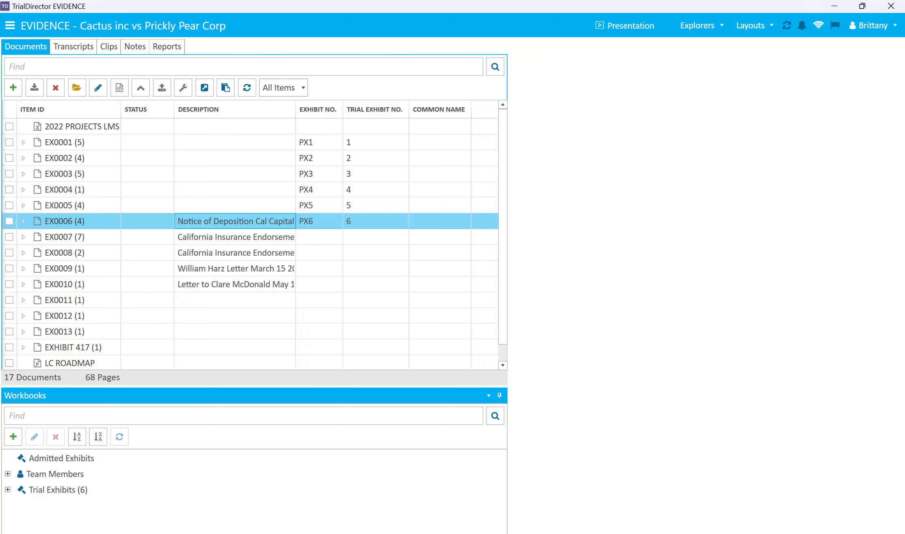
{"action": "left_click", "coordinate": [235, 237]}
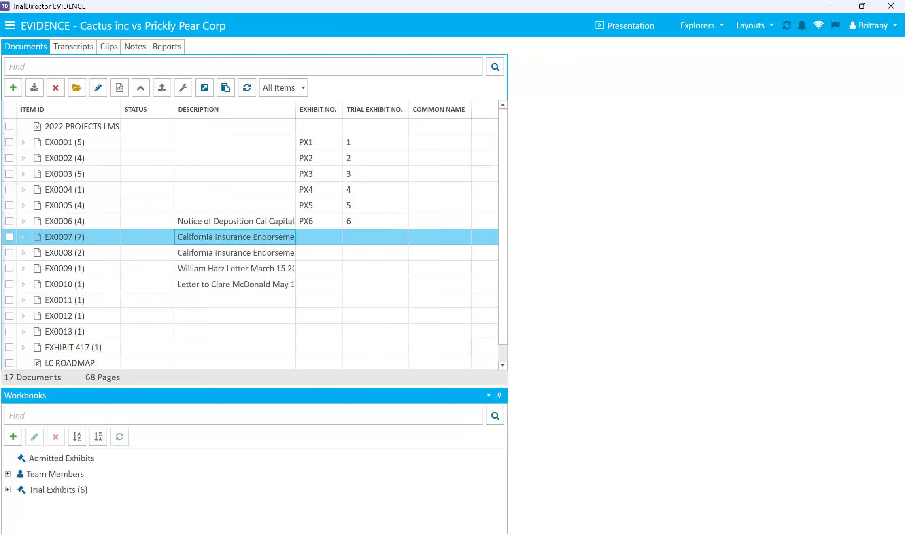
{"action": "left_click", "coordinate": [235, 253]}
{"action": "left_click", "coordinate": [235, 269]}
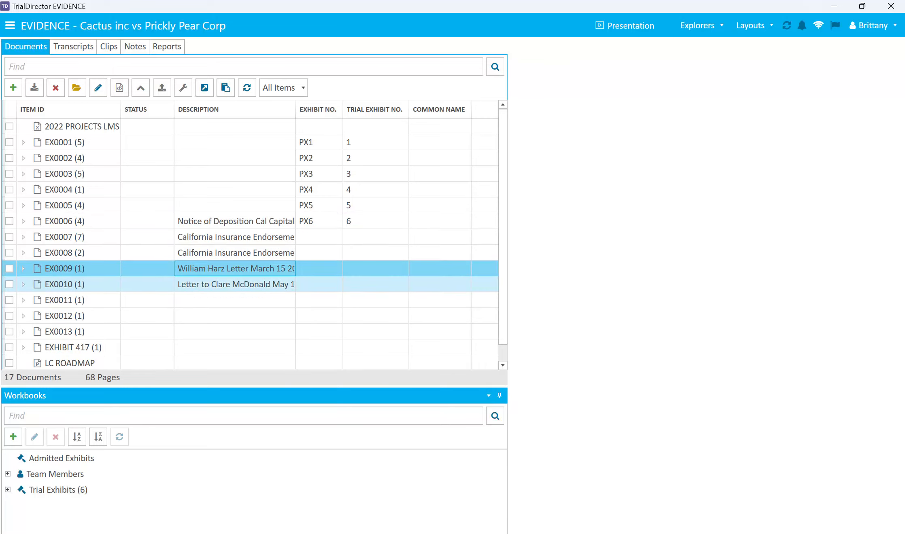
{"action": "left_click", "coordinate": [235, 284]}
{"action": "left_click", "coordinate": [24, 284]}
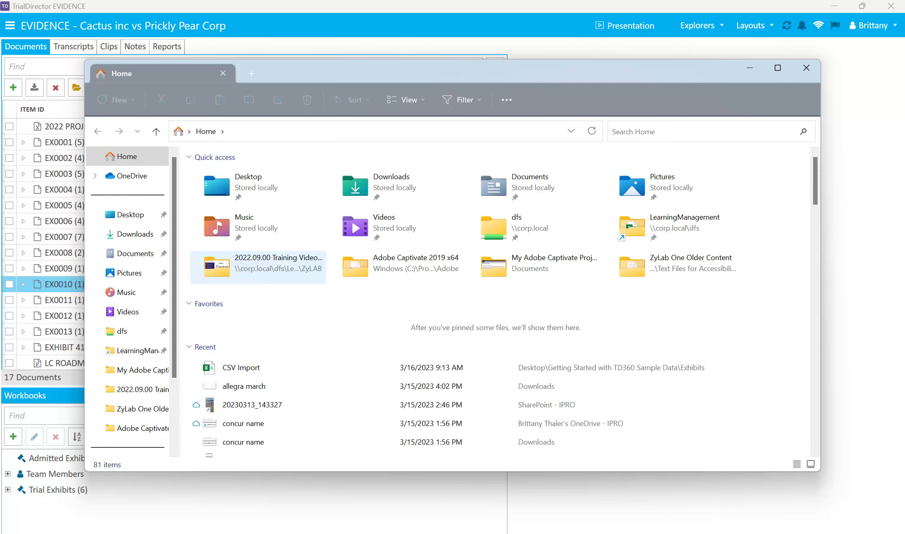
Open the recent CSV Import file from File Explorer in Excel, examine its docid and desc columns, and close it.
{"action": "right_click", "coordinate": [247, 368]}
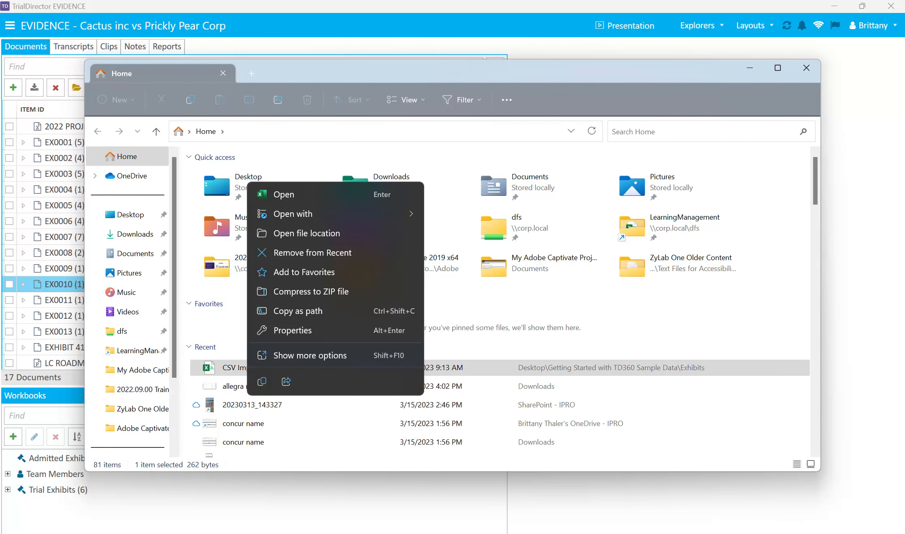
{"action": "left_click", "coordinate": [283, 195]}
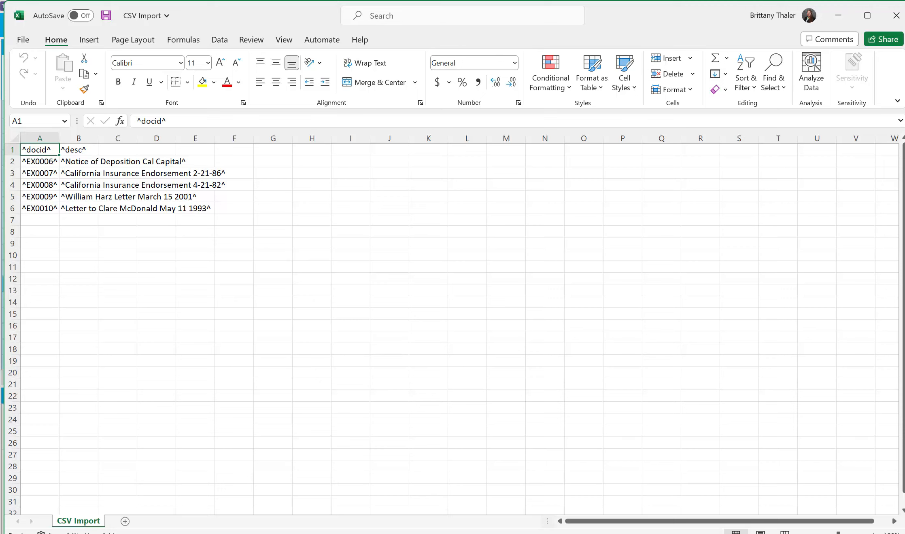
{"action": "left_click", "coordinate": [897, 16]}
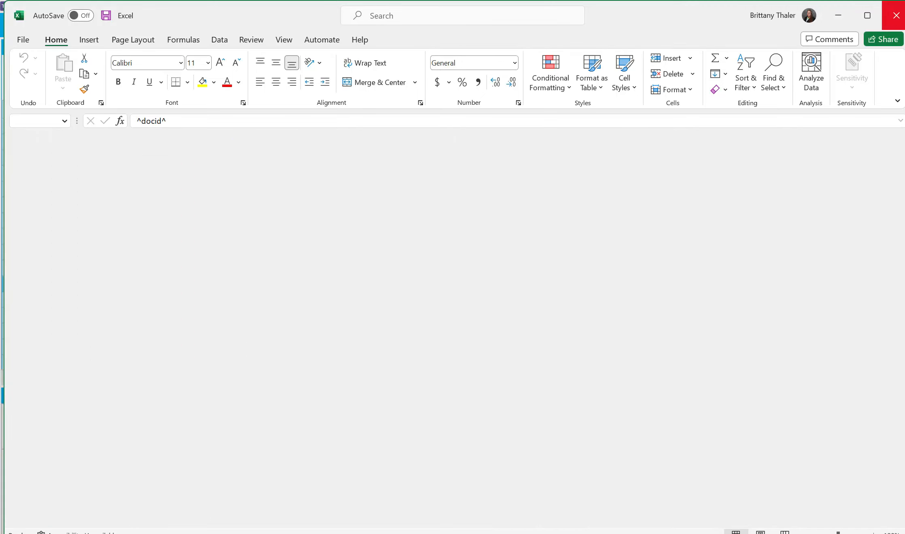
{"action": "left_click", "coordinate": [897, 15]}
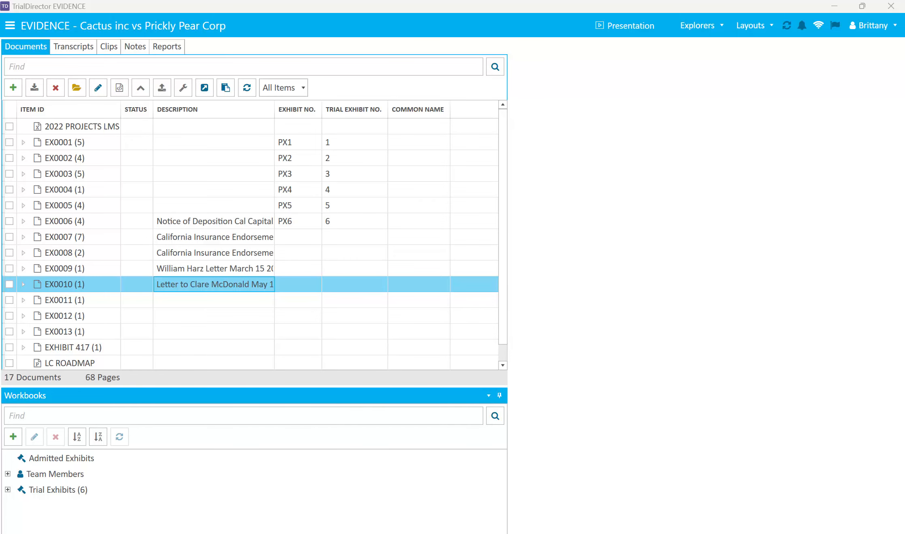